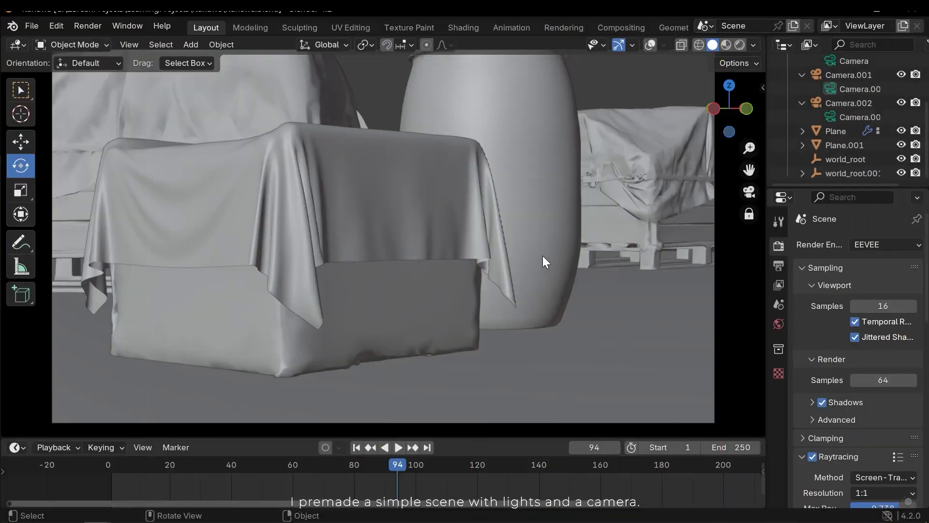
- Orbit around the crates and barrel, return to the camera view, and switch to Rendered shading
{"action": "scroll", "coordinate": [545, 261], "scroll_direction": "down", "scroll_amount": 6}
{"action": "middle_click_drag", "start_coordinate": [545, 262], "coordinate": [571, 261]}
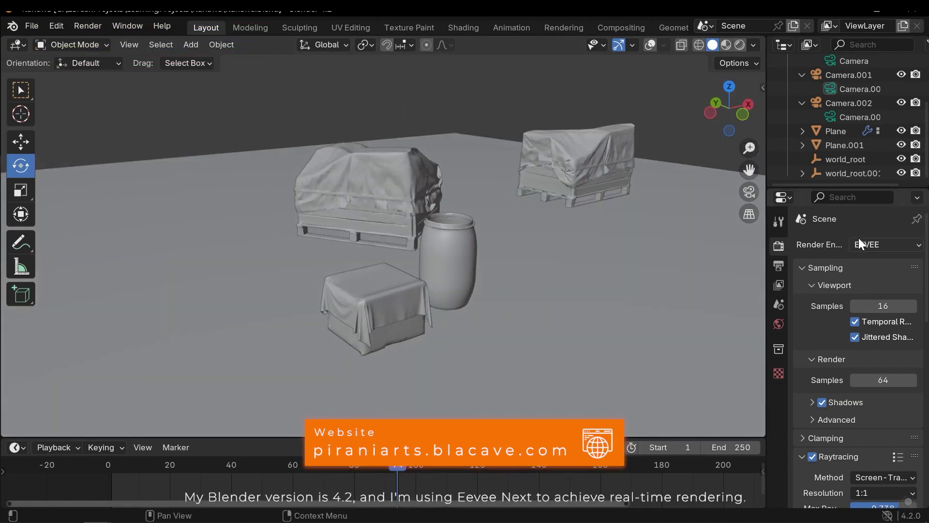
{"action": "middle_click_drag", "start_coordinate": [394, 298], "coordinate": [578, 242]}
{"action": "key", "text": "KP_0"}
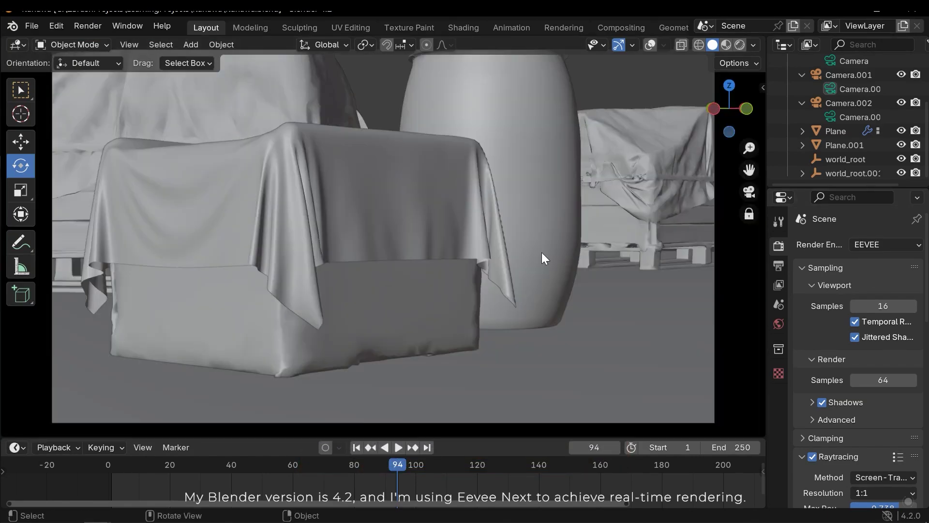
{"action": "key", "text": "z"}
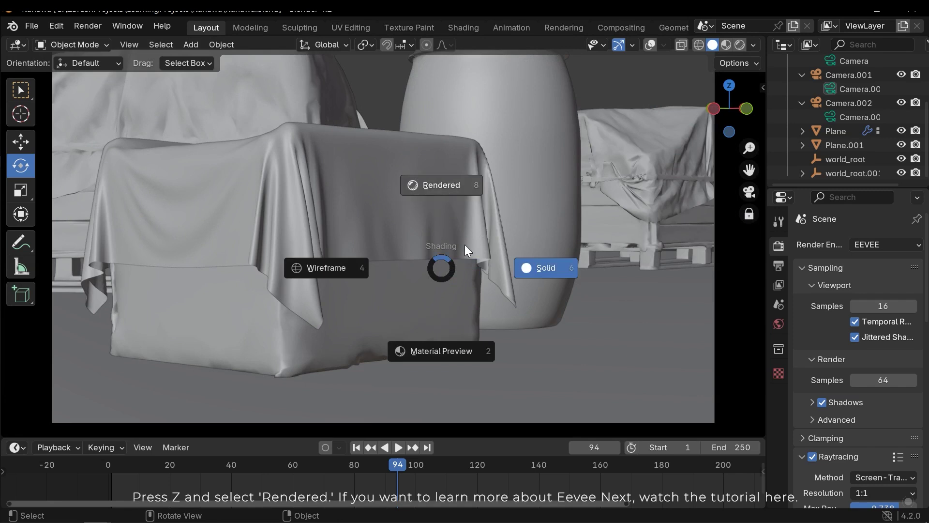
{"action": "left_click", "coordinate": [468, 244]}
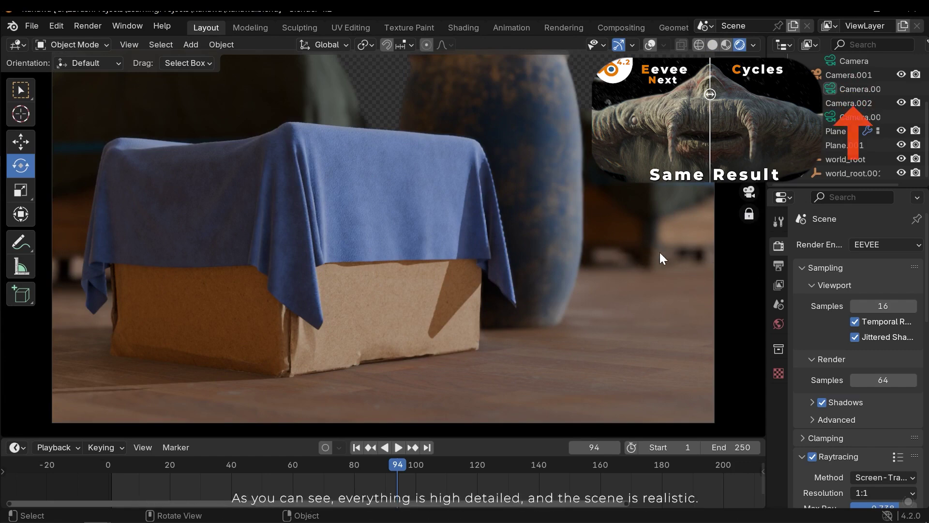
- Inspect the scene from a higher angle, return to the camera close-up, and make the timeline taller
{"action": "middle_click_drag", "start_coordinate": [521, 260], "coordinate": [516, 261]}
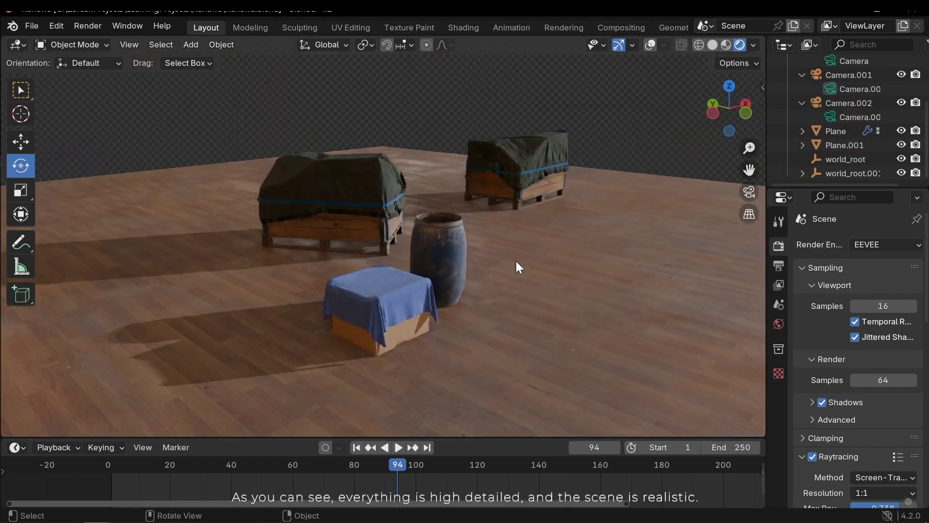
{"action": "middle_click_drag", "start_coordinate": [499, 204], "coordinate": [581, 286]}
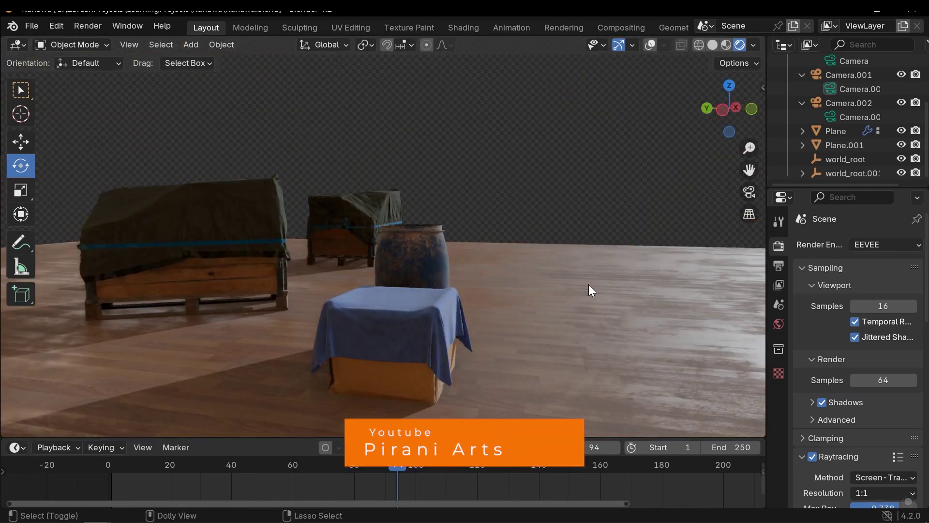
{"action": "key", "text": "KP_0"}
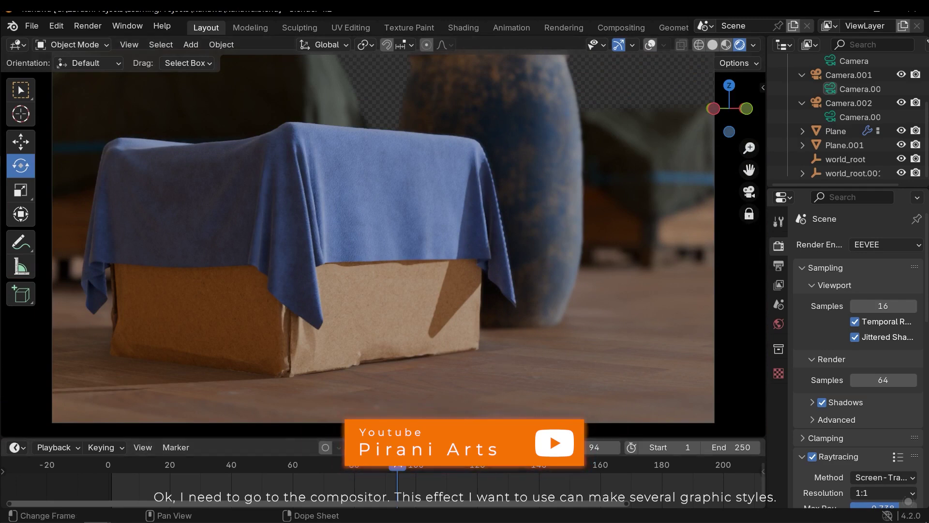
{"action": "left_click_drag", "start_coordinate": [338, 438], "coordinate": [358, 313]}
- Turn the timeline area into the Compositor and frame the Render Layers and Composite nodes
{"action": "left_click", "coordinate": [19, 319]}
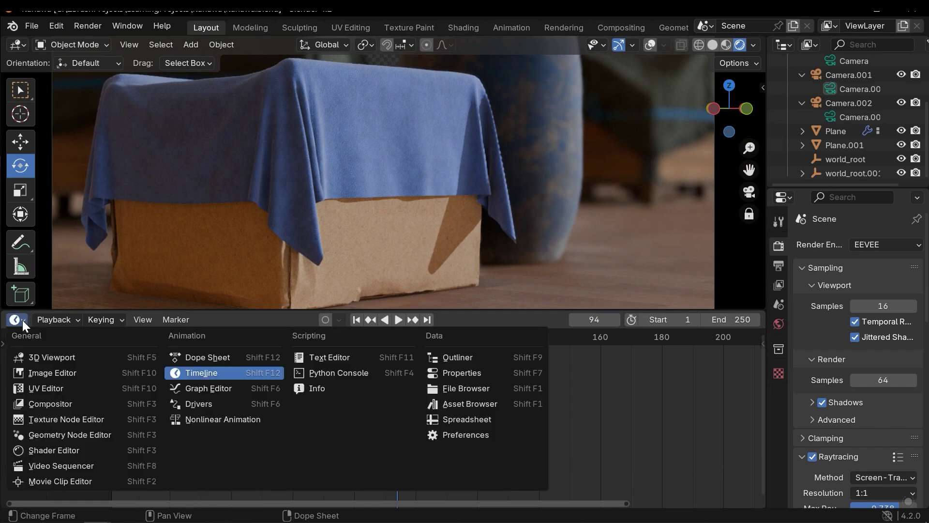
{"action": "left_click", "coordinate": [54, 404]}
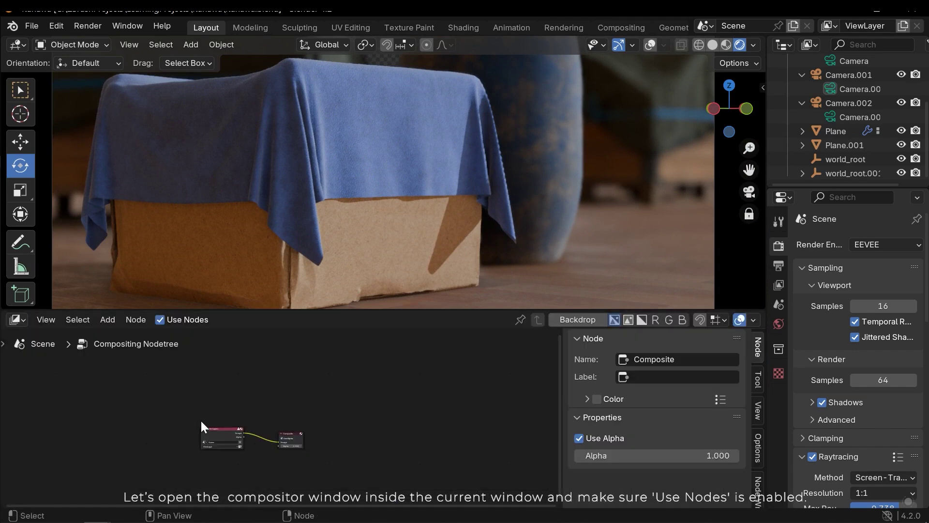
{"action": "key", "text": "Home"}
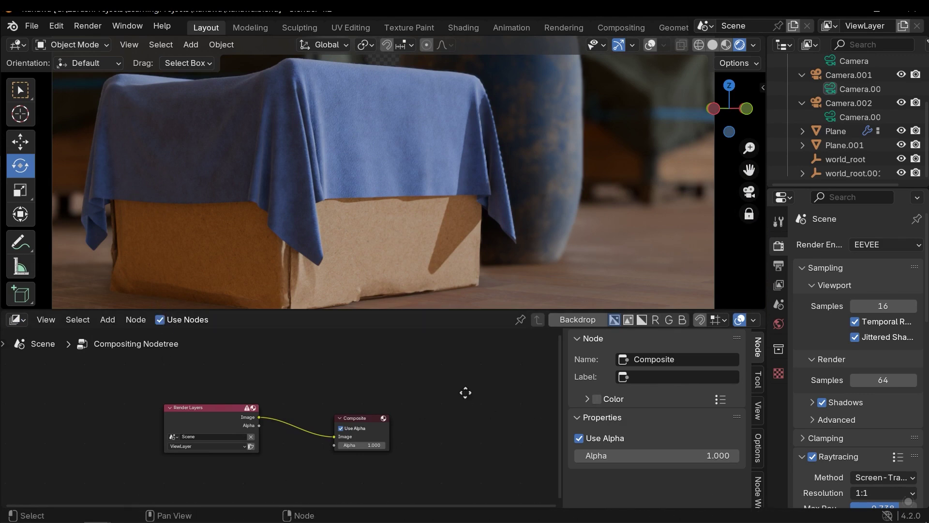
{"action": "middle_click_drag", "start_coordinate": [465, 392], "coordinate": [420, 420]}
{"action": "scroll", "coordinate": [444, 401], "scroll_direction": "up", "scroll_amount": 3}
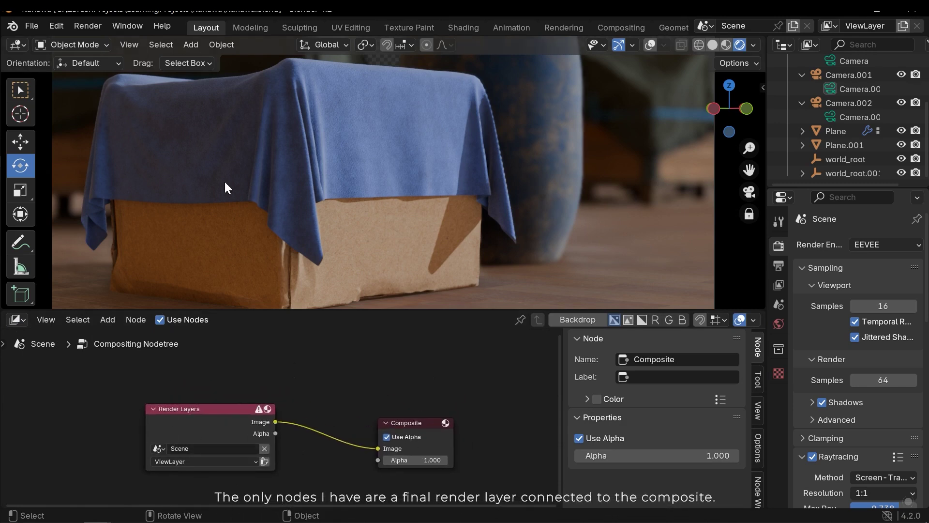
{"action": "middle_click_drag", "start_coordinate": [513, 417], "coordinate": [464, 403]}
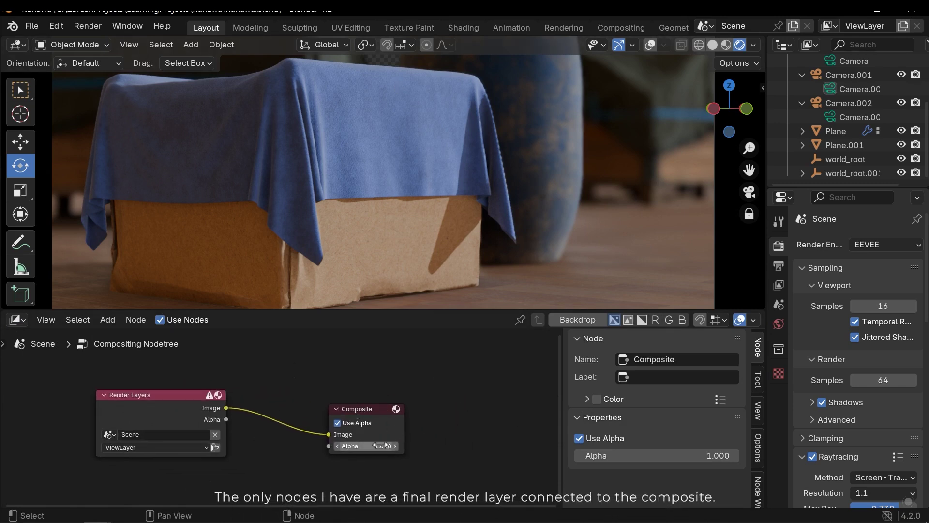
{"action": "middle_click_drag", "start_coordinate": [456, 386], "coordinate": [439, 390]}
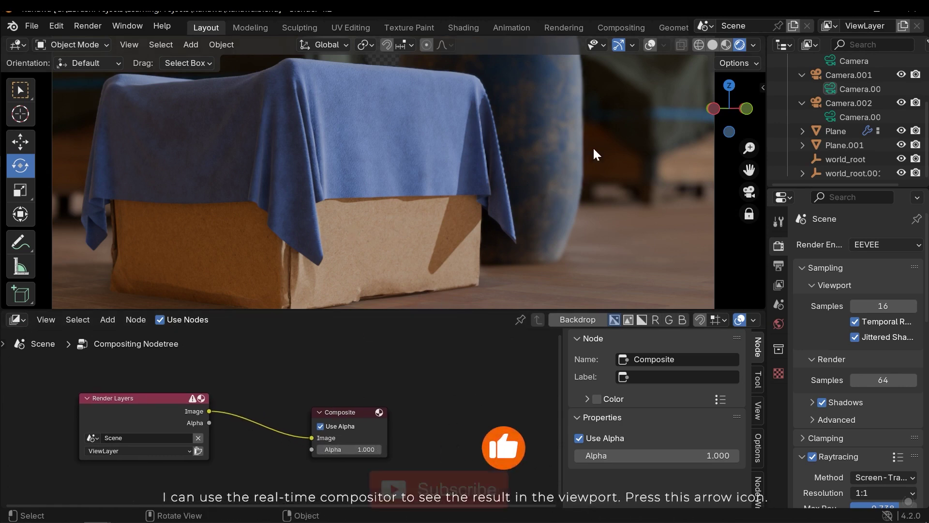
- Set the viewport shading's Compositor option to Camera, then to Always
{"action": "left_click", "coordinate": [753, 46]}
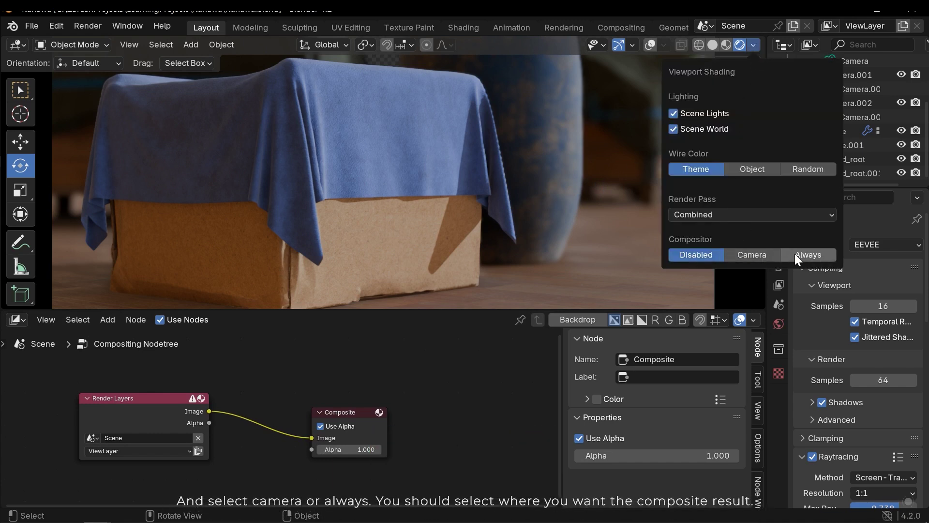
{"action": "left_click", "coordinate": [753, 46]}
{"action": "left_click", "coordinate": [758, 253]}
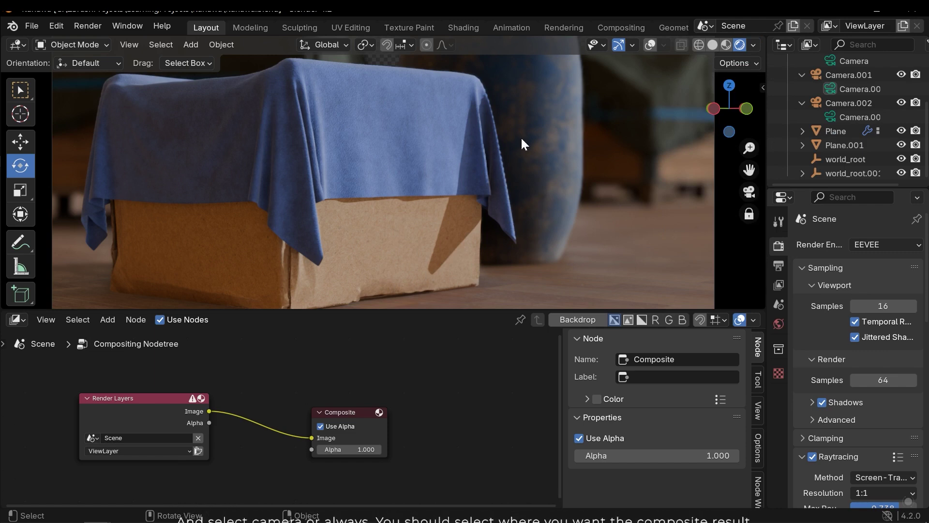
{"action": "left_click", "coordinate": [753, 45]}
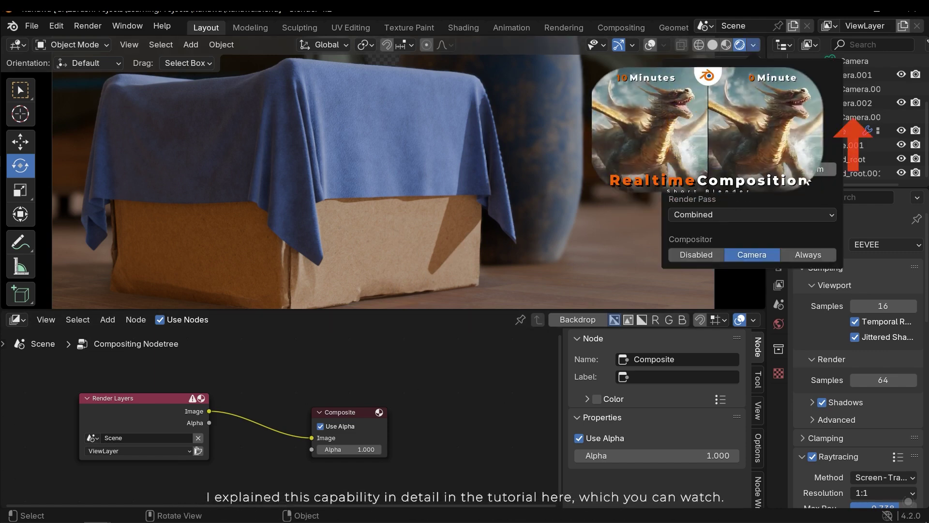
{"action": "left_click", "coordinate": [808, 253]}
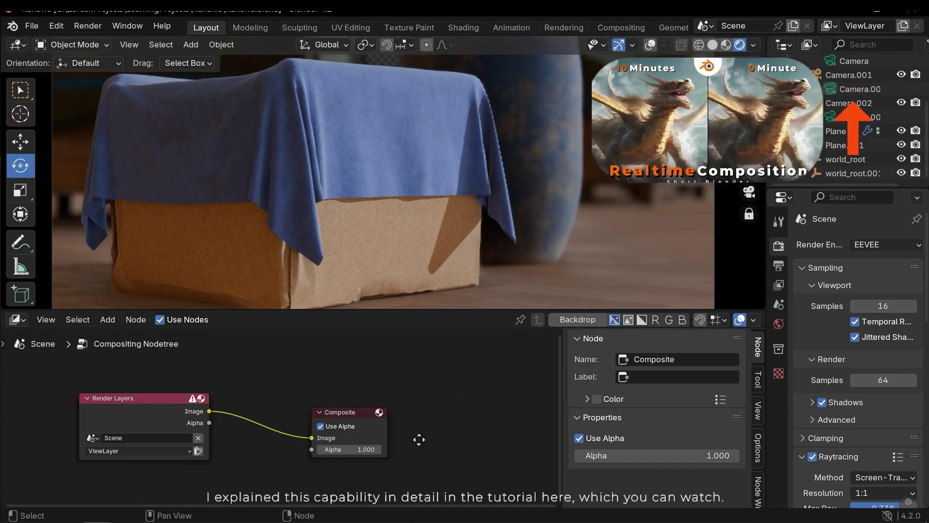
- Expand Render Properties Performance settings and set the compositor Device to GPU
{"action": "middle_click_drag", "start_coordinate": [419, 441], "coordinate": [473, 415]}
{"action": "scroll", "coordinate": [474, 415], "scroll_direction": "up", "scroll_amount": 2}
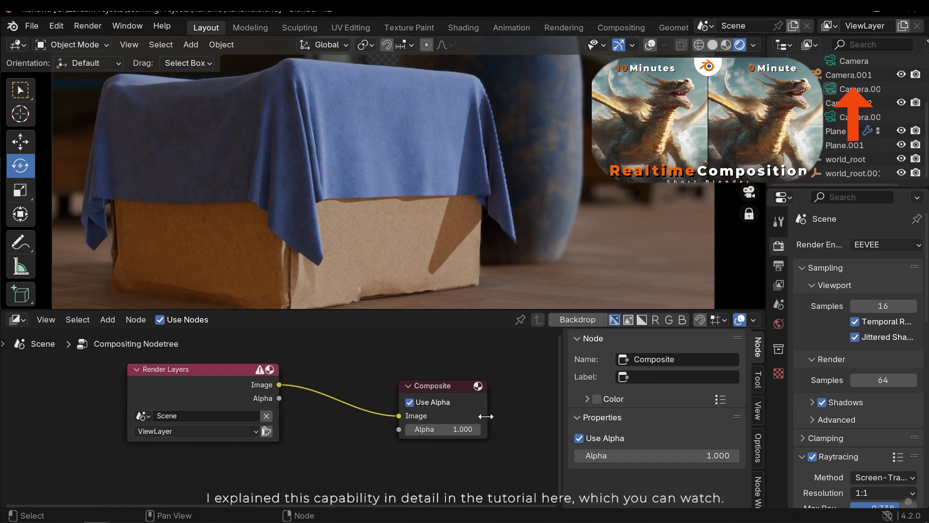
{"action": "scroll", "coordinate": [394, 399], "scroll_direction": "down", "scroll_amount": 2}
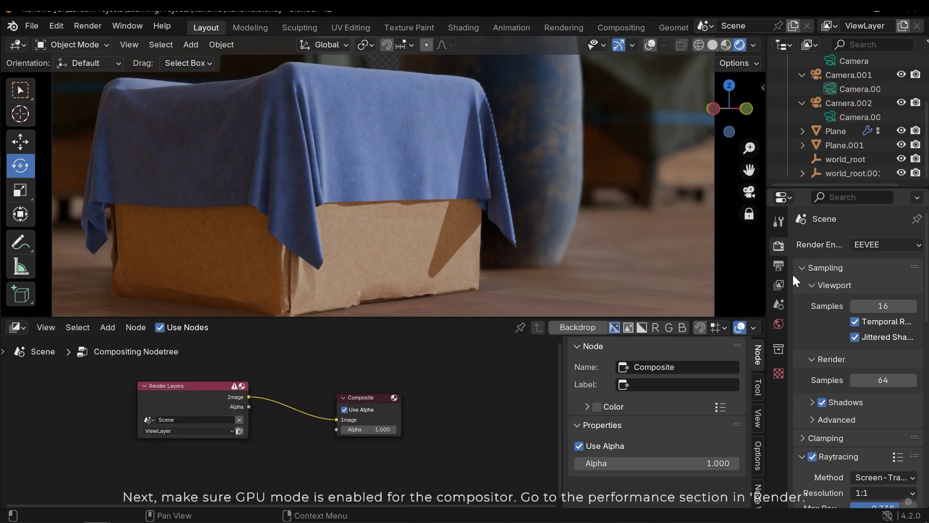
{"action": "scroll", "coordinate": [890, 384], "scroll_direction": "down", "scroll_amount": 6}
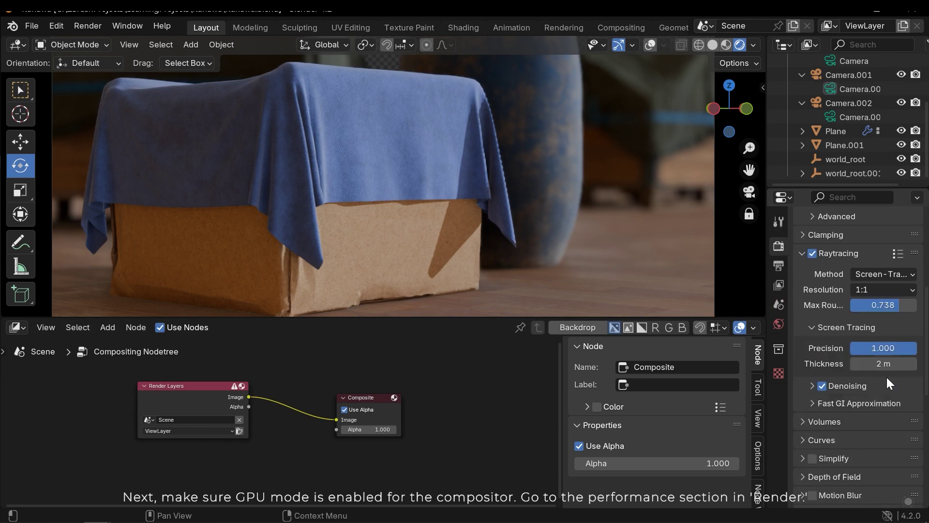
{"action": "scroll", "coordinate": [889, 405], "scroll_direction": "down", "scroll_amount": 8}
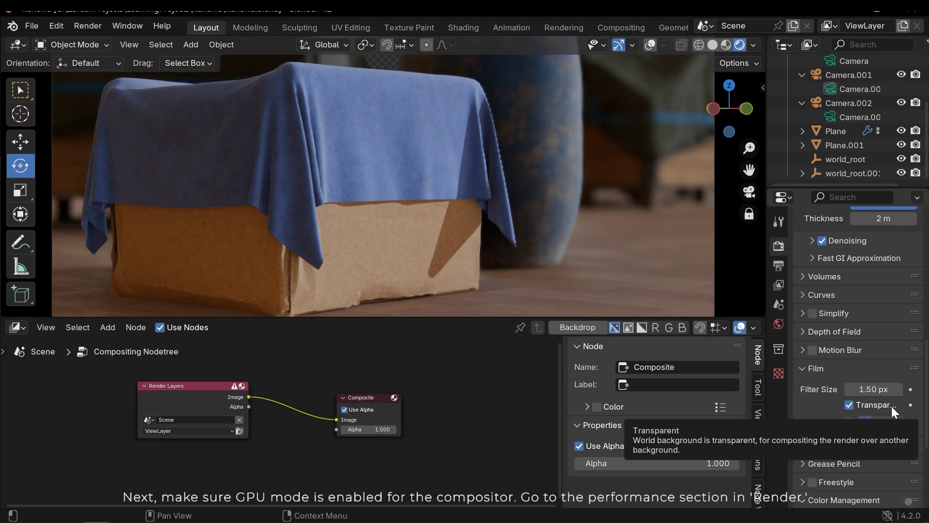
{"action": "scroll", "coordinate": [896, 406], "scroll_direction": "up", "scroll_amount": 4}
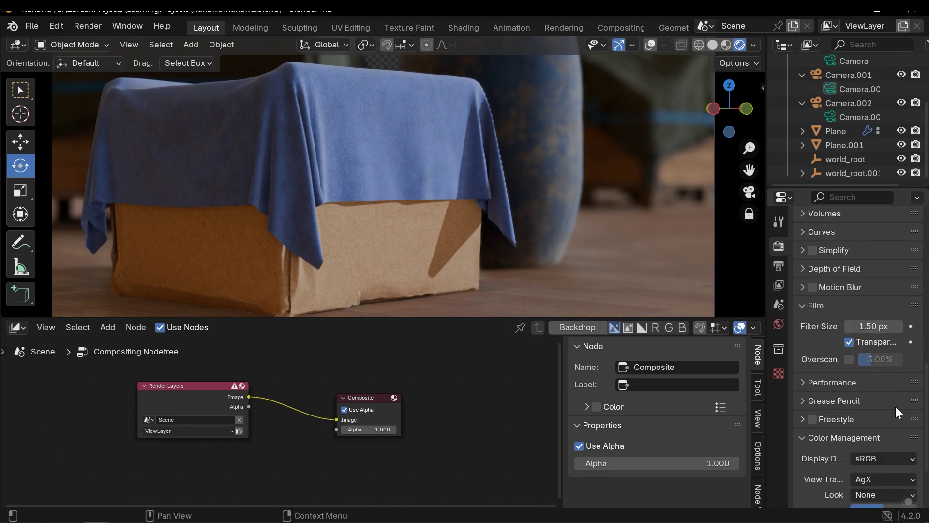
{"action": "left_click", "coordinate": [841, 443]}
{"action": "scroll", "coordinate": [869, 444], "scroll_direction": "down", "scroll_amount": 4}
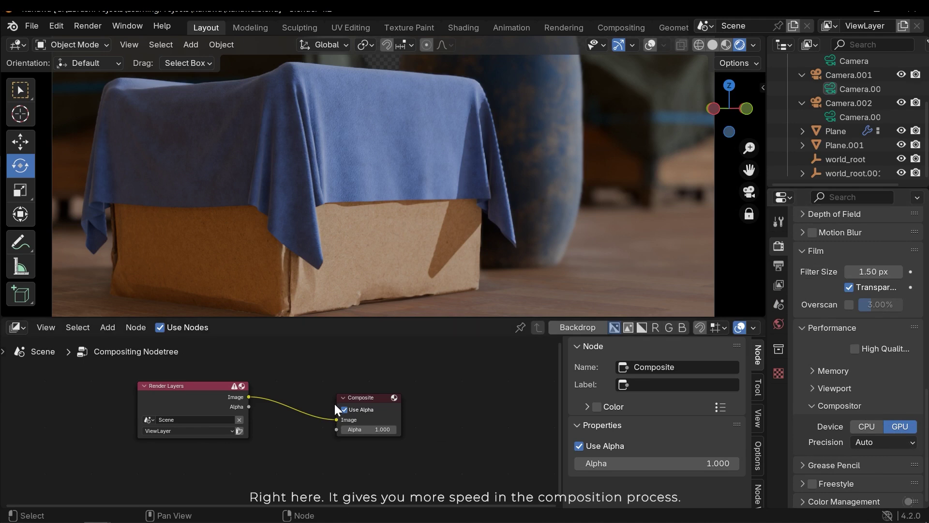
- Hide the node sidebar and move the Composite node further right of Render Layers
{"action": "middle_click_drag", "start_coordinate": [335, 404], "coordinate": [404, 408]}
{"action": "middle_click_drag", "start_coordinate": [506, 423], "coordinate": [351, 370]}
{"action": "key", "text": "n"}
{"action": "scroll", "coordinate": [368, 382], "scroll_direction": "up", "scroll_amount": 1}
{"action": "middle_click_drag", "start_coordinate": [407, 421], "coordinate": [502, 472]}
{"action": "scroll", "coordinate": [479, 421], "scroll_direction": "up", "scroll_amount": 1}
{"action": "left_click_drag", "start_coordinate": [456, 393], "coordinate": [631, 403]}
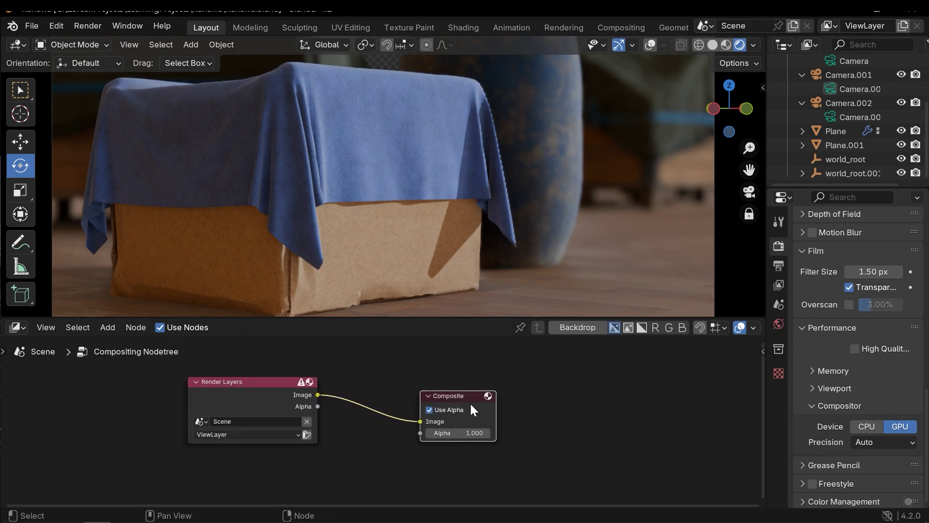
{"action": "left_click_drag", "start_coordinate": [461, 398], "coordinate": [653, 397]}
{"action": "middle_click_drag", "start_coordinate": [476, 416], "coordinate": [436, 413]}
{"action": "left_click", "coordinate": [431, 436]}
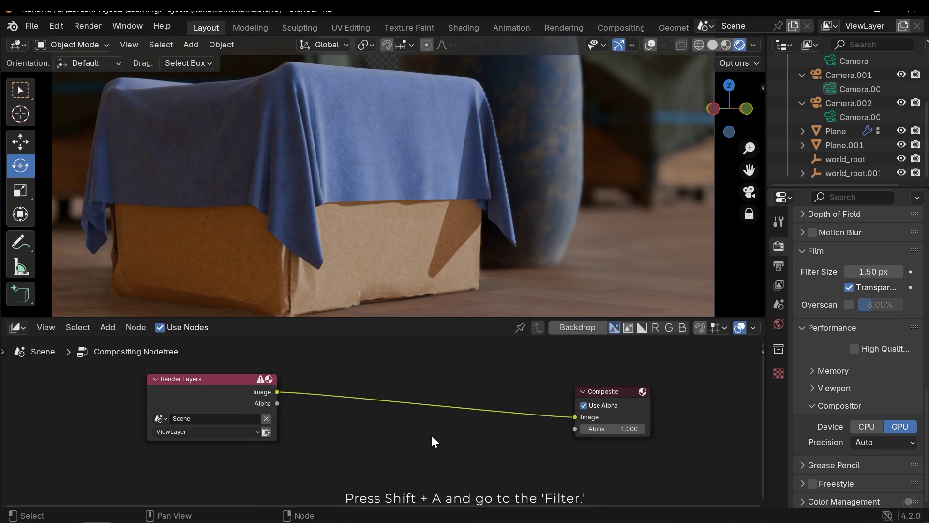
{"action": "key", "text": "shift+a"}
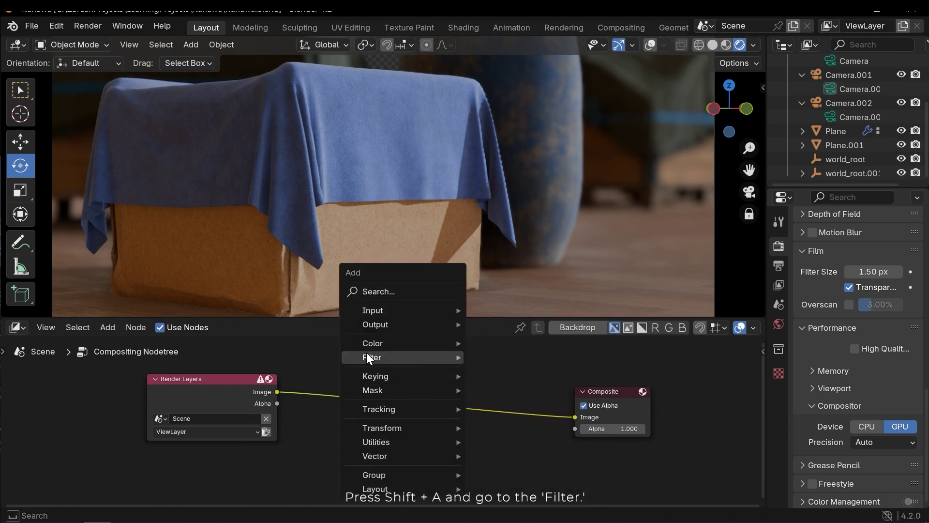
- Add a Kuwahara filter node and drop it onto the Render Layers–Composite link
{"action": "mouse_move", "coordinate": [377, 356]}
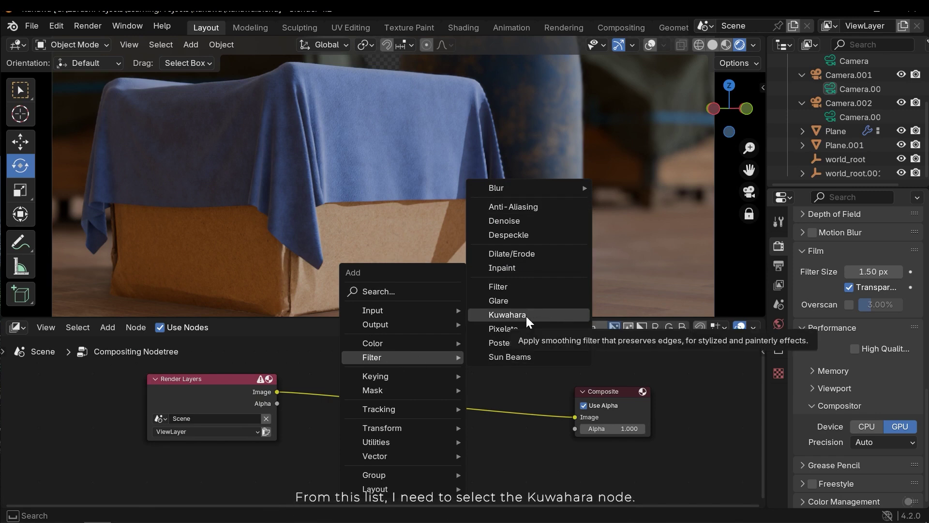
{"action": "left_click", "coordinate": [512, 315]}
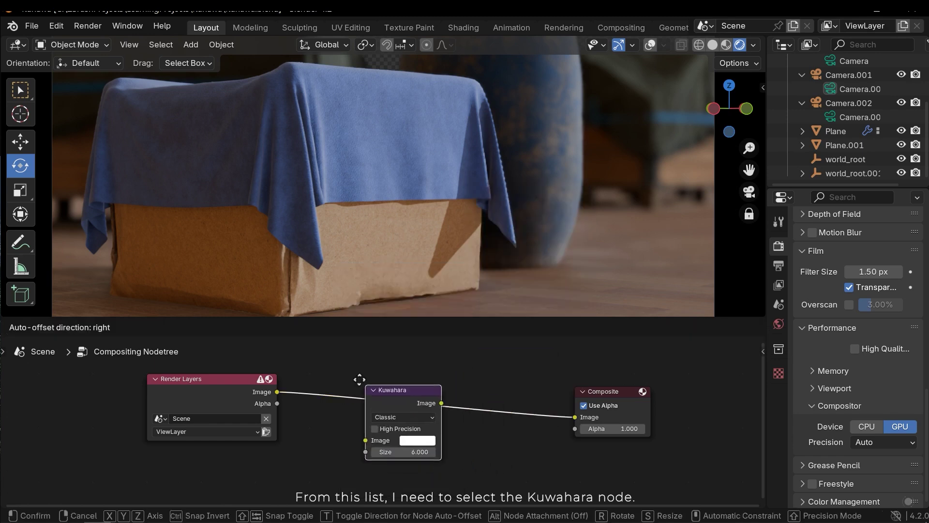
{"action": "left_click", "coordinate": [405, 388]}
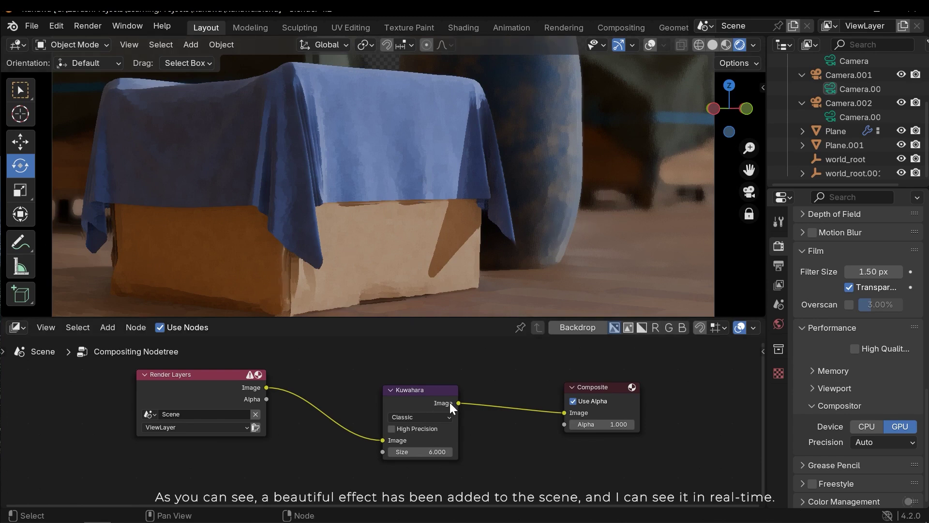
- Keep the Classic Kuwahara method and adjust its Size, settling on 10.300
{"action": "scroll", "coordinate": [431, 405], "scroll_direction": "up", "scroll_amount": 3}
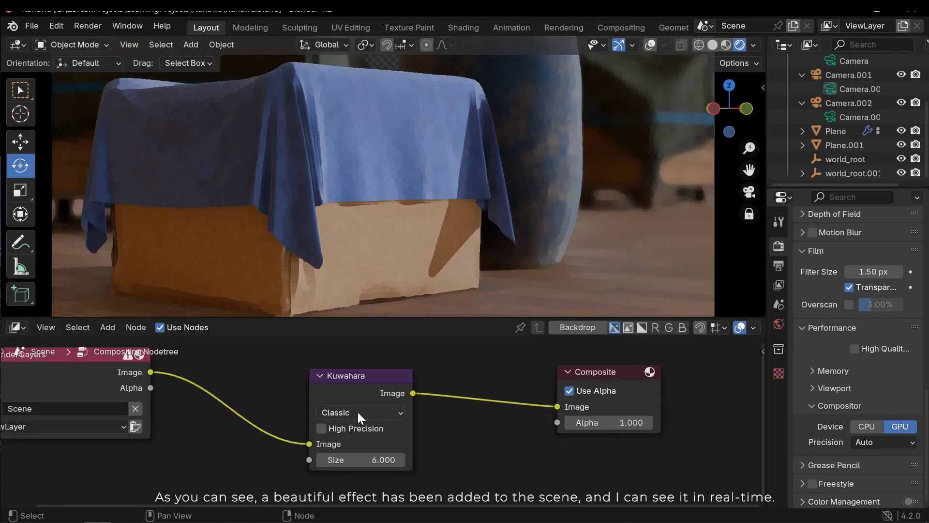
{"action": "left_click", "coordinate": [356, 411]}
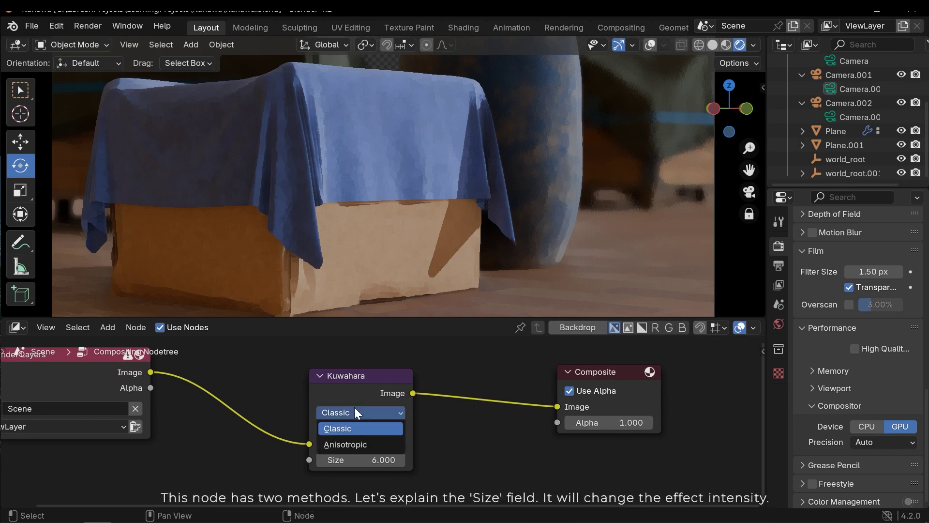
{"action": "left_click", "coordinate": [370, 429]}
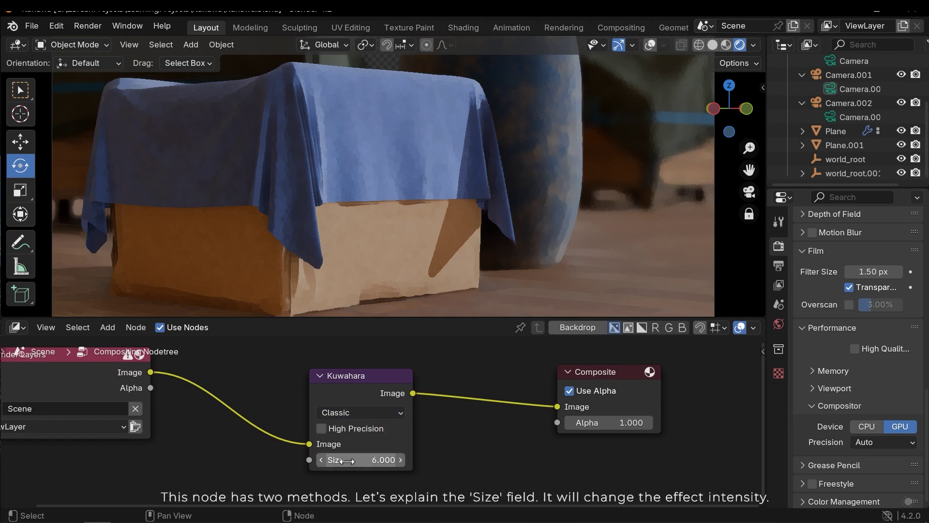
{"action": "mouse_move", "coordinate": [365, 466]}
{"action": "left_mouse_down"}
{"action": "mouse_move", "coordinate": [708, 466]}
{"action": "mouse_move", "coordinate": [280, 466]}
{"action": "left_mouse_up"}
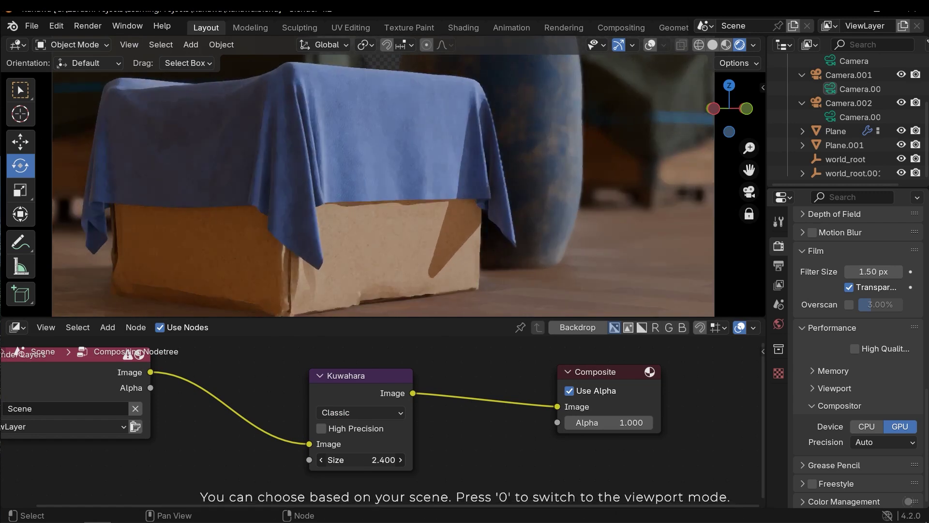
{"action": "mouse_move", "coordinate": [346, 466]}
{"action": "left_mouse_down"}
{"action": "mouse_move", "coordinate": [553, 460]}
{"action": "mouse_move", "coordinate": [520, 460]}
{"action": "left_mouse_up"}
{"action": "middle_click_drag", "start_coordinate": [486, 182], "coordinate": [402, 252]}
{"action": "mouse_move", "coordinate": [368, 460]}
{"action": "left_mouse_down"}
{"action": "mouse_move", "coordinate": [204, 460]}
{"action": "mouse_move", "coordinate": [232, 460]}
{"action": "left_mouse_up"}
{"action": "mouse_move", "coordinate": [426, 217]}
{"action": "middle_mouse_down"}
{"action": "mouse_move", "coordinate": [462, 145]}
{"action": "mouse_move", "coordinate": [384, 154]}
{"action": "mouse_move", "coordinate": [515, 132]}
{"action": "mouse_move", "coordinate": [452, 173]}
{"action": "mouse_move", "coordinate": [440, 238]}
{"action": "mouse_move", "coordinate": [430, 228]}
{"action": "mouse_move", "coordinate": [446, 203]}
{"action": "mouse_move", "coordinate": [326, 179]}
{"action": "mouse_move", "coordinate": [378, 161]}
{"action": "mouse_move", "coordinate": [556, 137]}
{"action": "mouse_move", "coordinate": [502, 173]}
{"action": "mouse_move", "coordinate": [527, 161]}
{"action": "mouse_move", "coordinate": [630, 182]}
{"action": "mouse_move", "coordinate": [437, 207]}
{"action": "middle_mouse_up"}
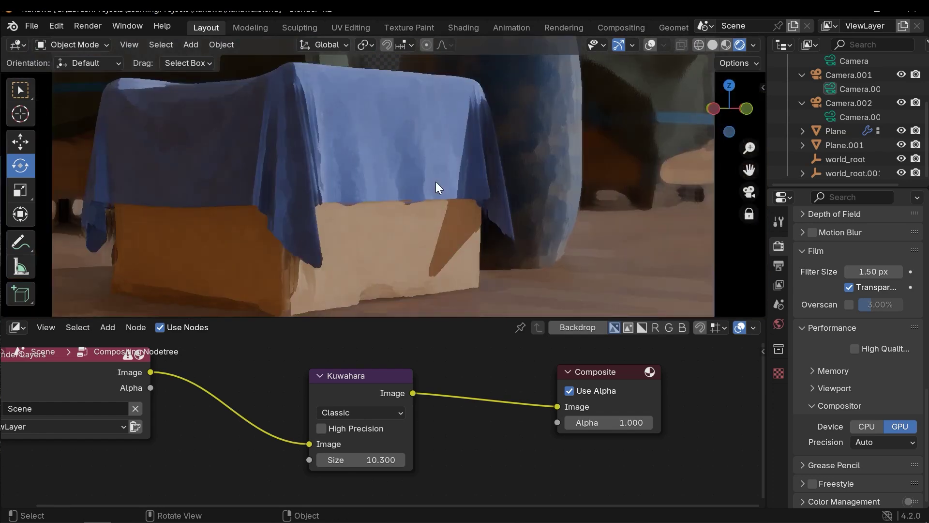
- Switch the Kuwahara method to Anisotropic, test Uniformity, and set Eccentricity to 1.343
{"action": "left_click", "coordinate": [356, 413]}
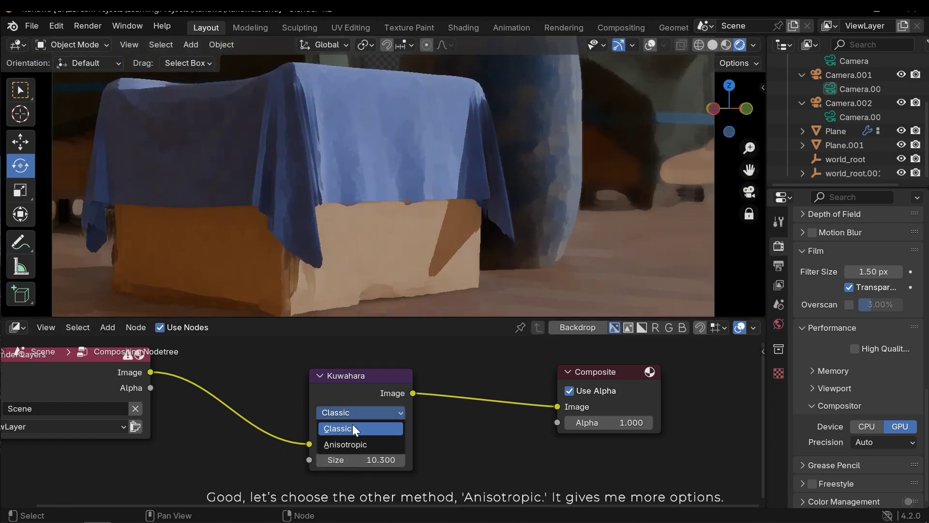
{"action": "left_click", "coordinate": [398, 445]}
{"action": "middle_click_drag", "start_coordinate": [444, 464], "coordinate": [453, 418]}
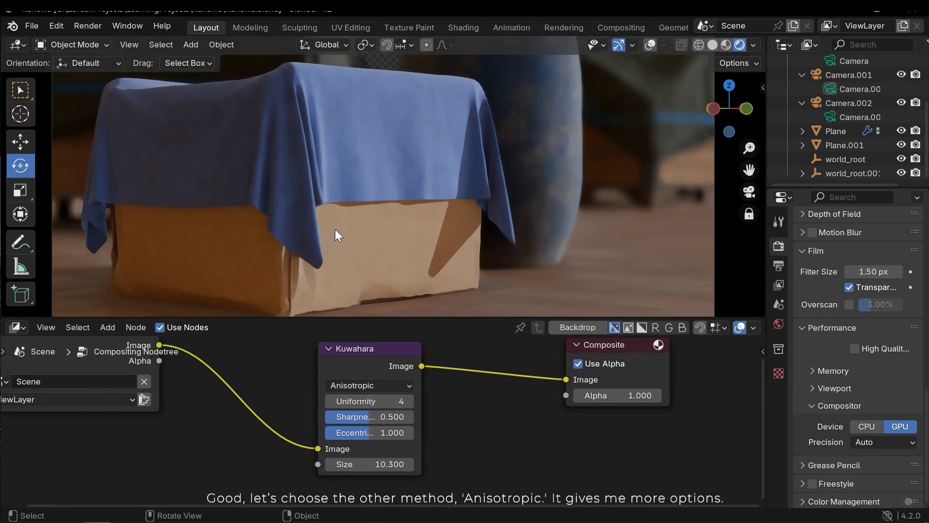
{"action": "left_click_drag", "start_coordinate": [352, 401], "coordinate": [411, 417]}
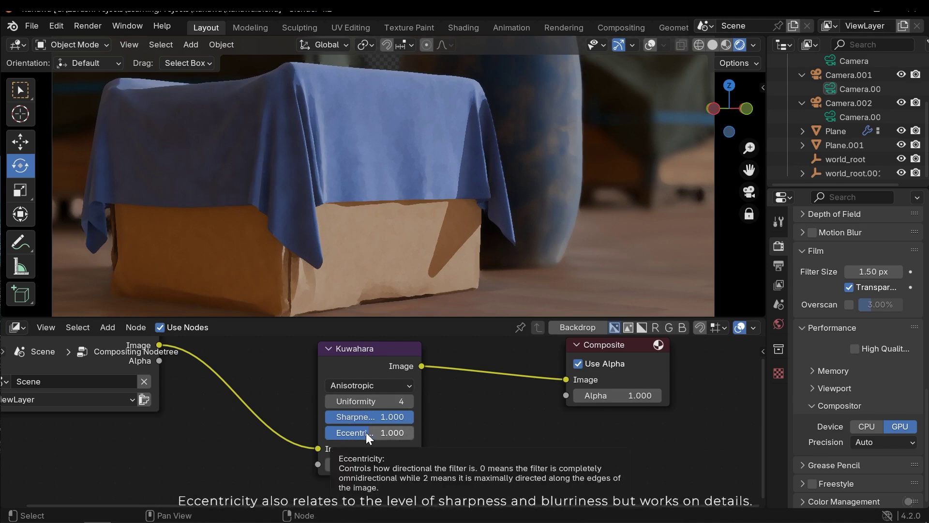
{"action": "left_click_drag", "start_coordinate": [362, 433], "coordinate": [340, 433]}
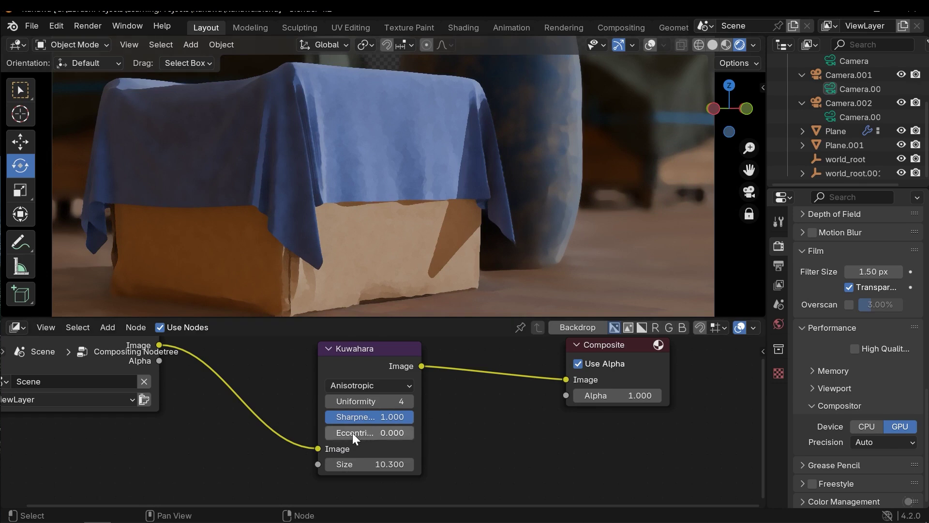
{"action": "mouse_move", "coordinate": [352, 433]}
{"action": "left_mouse_down"}
{"action": "mouse_move", "coordinate": [423, 433]}
{"action": "mouse_move", "coordinate": [326, 433]}
{"action": "mouse_move", "coordinate": [367, 433]}
{"action": "left_mouse_up"}
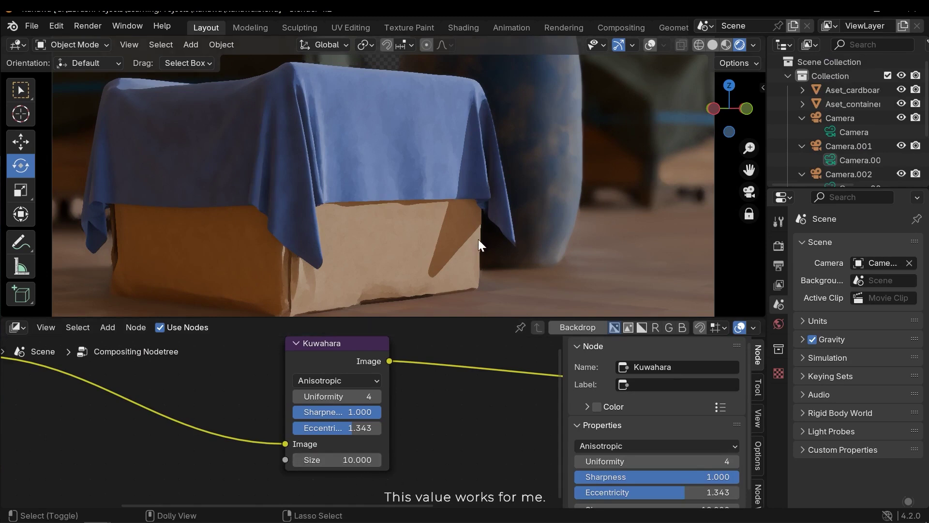
{"action": "middle_click_drag", "start_coordinate": [478, 240], "coordinate": [479, 240]}
{"action": "scroll", "coordinate": [479, 239], "scroll_direction": "down", "scroll_amount": 2}
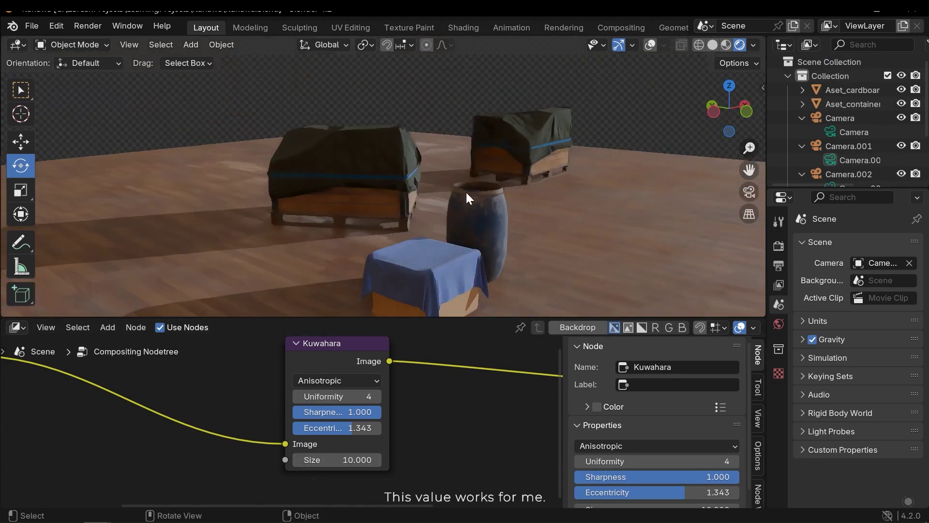
{"action": "middle_click_drag", "start_coordinate": [465, 191], "coordinate": [406, 193]}
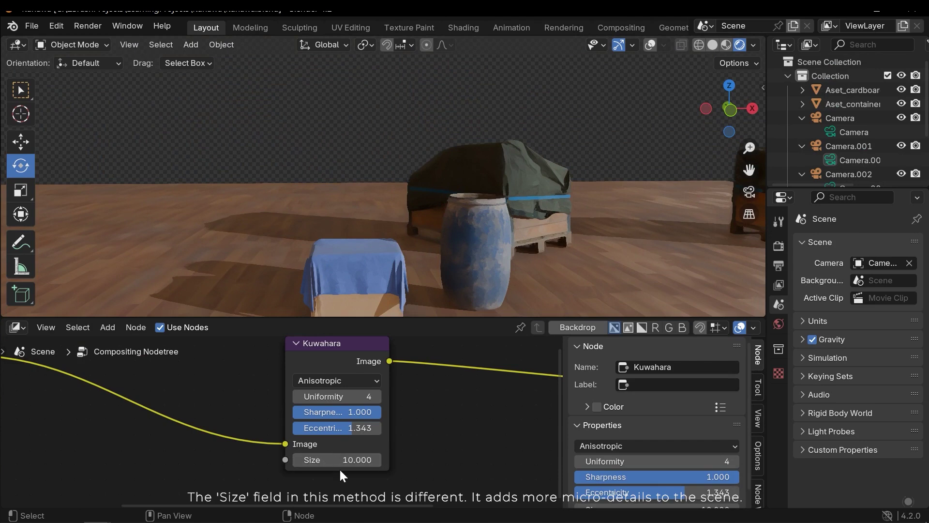
{"action": "middle_click_drag", "start_coordinate": [496, 263], "coordinate": [496, 265]}
{"action": "scroll", "coordinate": [437, 190], "scroll_direction": "up", "scroll_amount": 6}
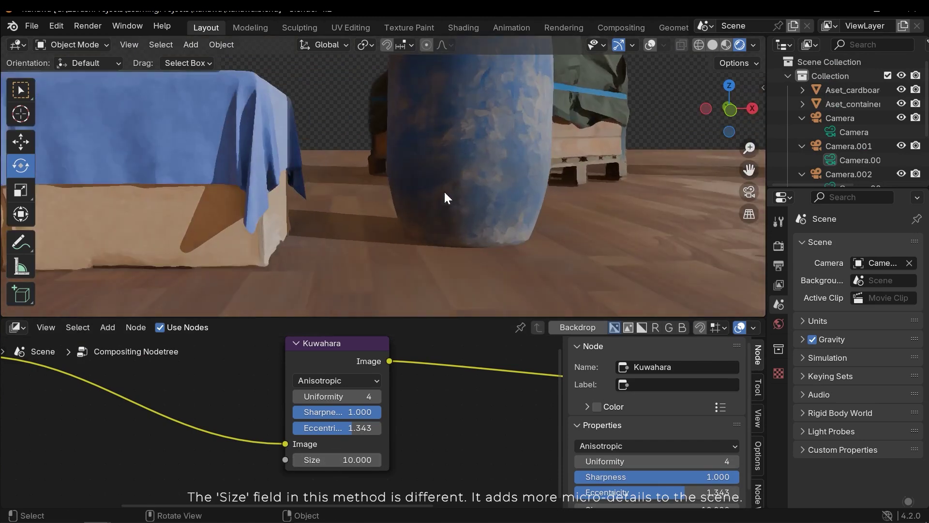
{"action": "middle_click_drag", "start_coordinate": [446, 197], "coordinate": [408, 198]}
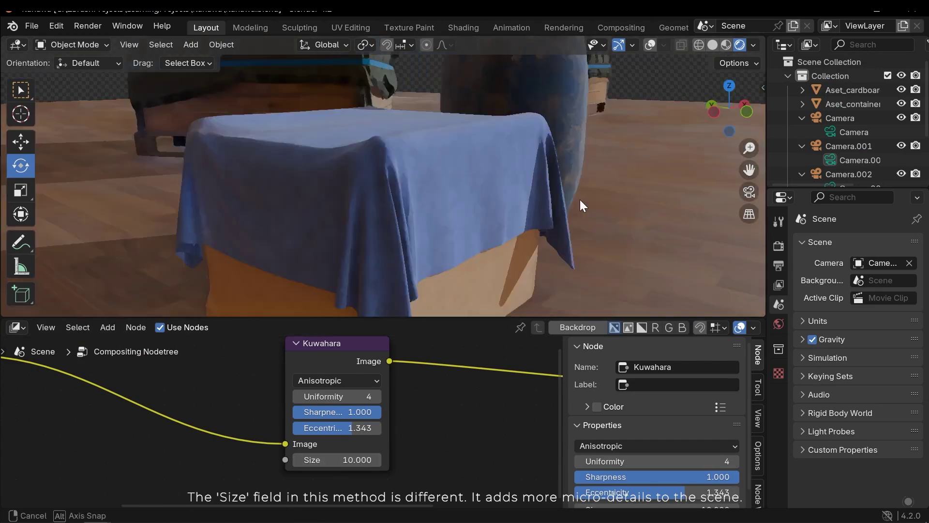
{"action": "middle_click_drag", "start_coordinate": [580, 199], "coordinate": [492, 183]}
{"action": "scroll", "coordinate": [501, 190], "scroll_direction": "up", "scroll_amount": 2}
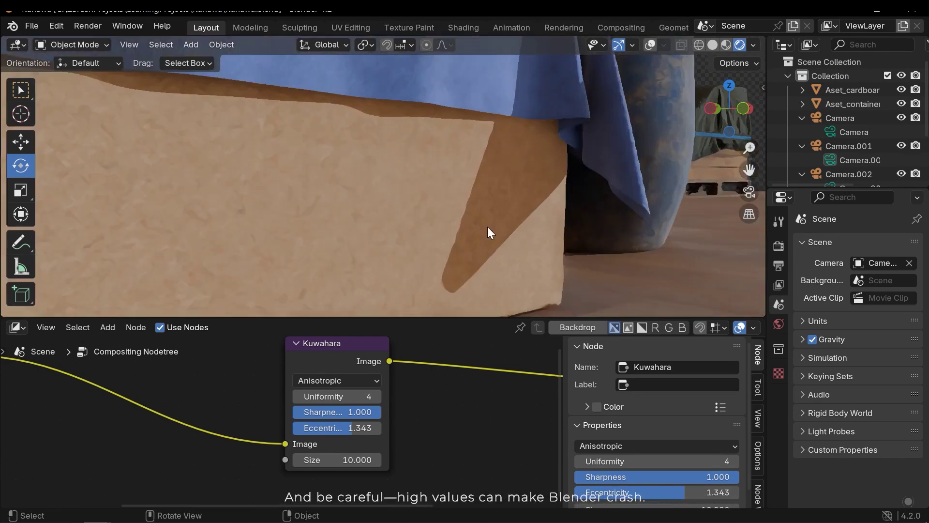
{"action": "middle_click_drag", "start_coordinate": [487, 226], "coordinate": [543, 193]}
{"action": "scroll", "coordinate": [543, 192], "scroll_direction": "up", "scroll_amount": 5}
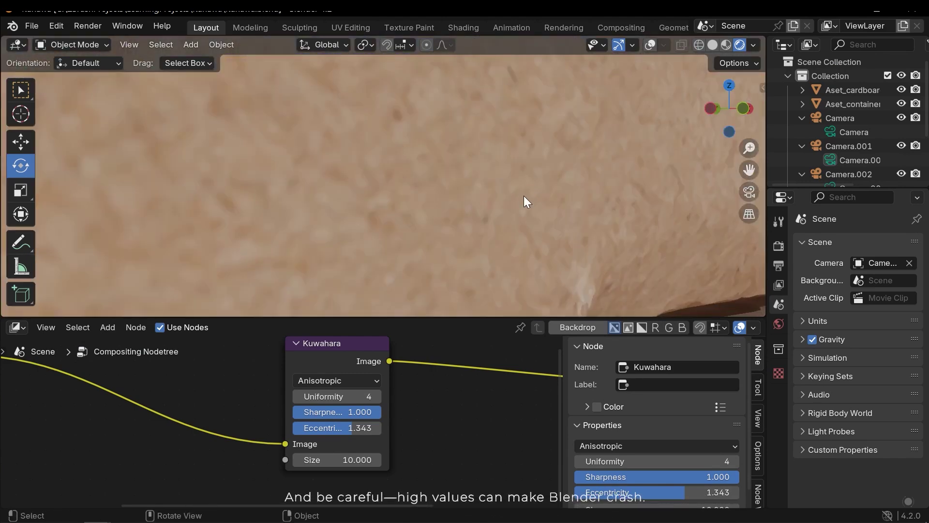
{"action": "scroll", "coordinate": [524, 196], "scroll_direction": "down", "scroll_amount": 4}
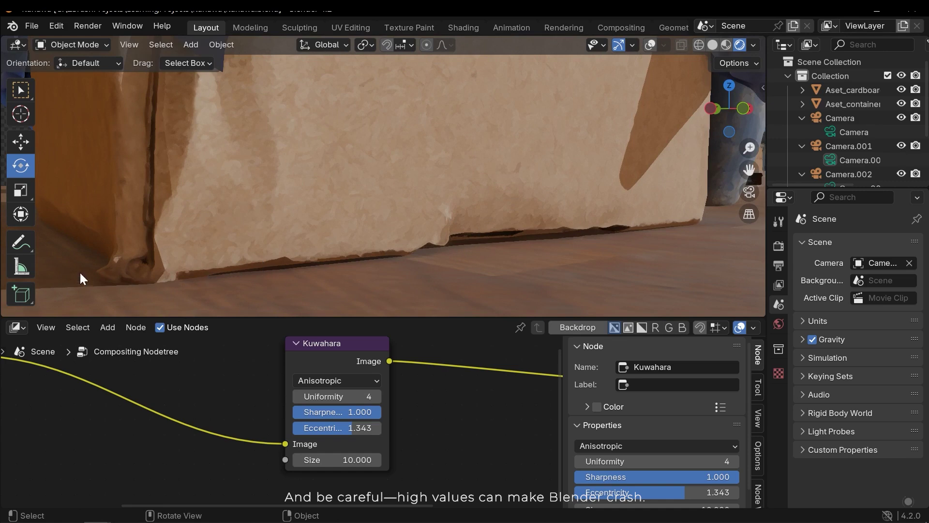
{"action": "scroll", "coordinate": [396, 165], "scroll_direction": "down", "scroll_amount": 5}
{"action": "middle_click_drag", "start_coordinate": [382, 174], "coordinate": [14, 310], "text": "shift"}
{"action": "middle_click_drag", "start_coordinate": [392, 257], "coordinate": [387, 286]}
{"action": "middle_click_drag", "start_coordinate": [378, 283], "coordinate": [290, 315], "text": "shift"}
- Set the Kuwahara Uniformity to 50 and return to the scene camera view
{"action": "middle_click_drag", "start_coordinate": [484, 203], "coordinate": [513, 191]}
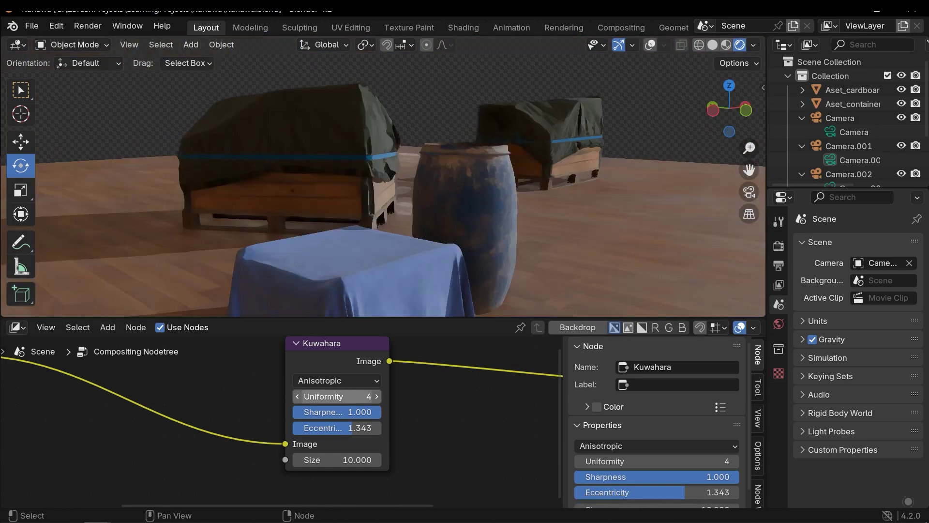
{"action": "left_click_drag", "start_coordinate": [324, 396], "coordinate": [363, 396]}
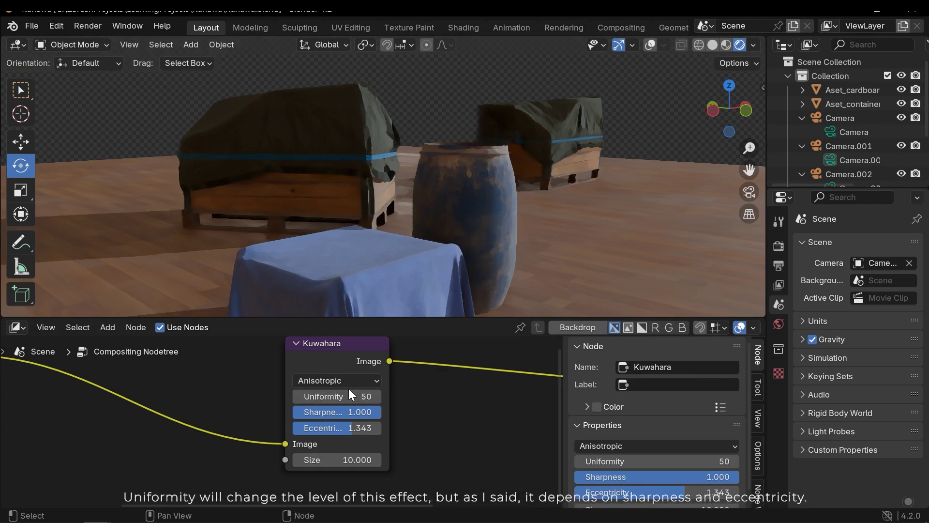
{"action": "mouse_move", "coordinate": [343, 396]}
{"action": "left_mouse_down"}
{"action": "mouse_move", "coordinate": [296, 396]}
{"action": "mouse_move", "coordinate": [354, 397]}
{"action": "left_mouse_up"}
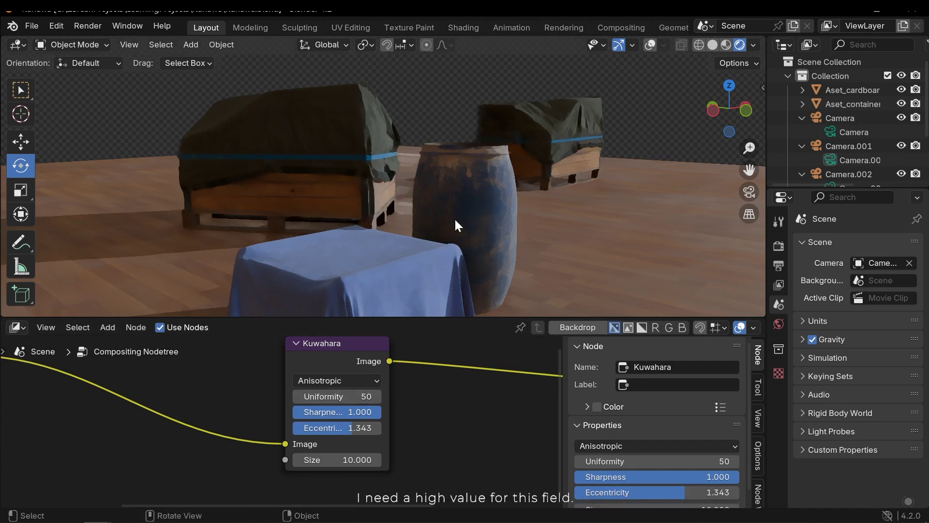
{"action": "scroll", "coordinate": [455, 225], "scroll_direction": "down", "scroll_amount": 3}
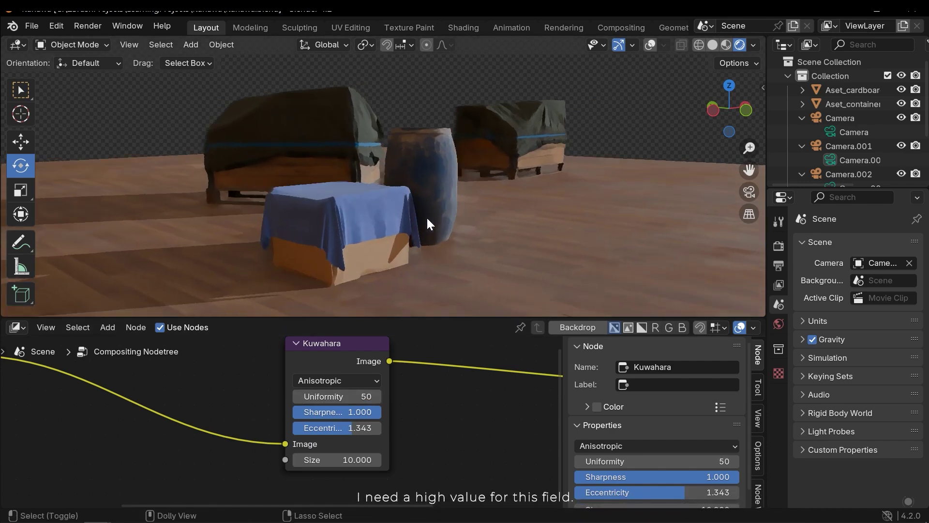
{"action": "key", "text": "KP_0"}
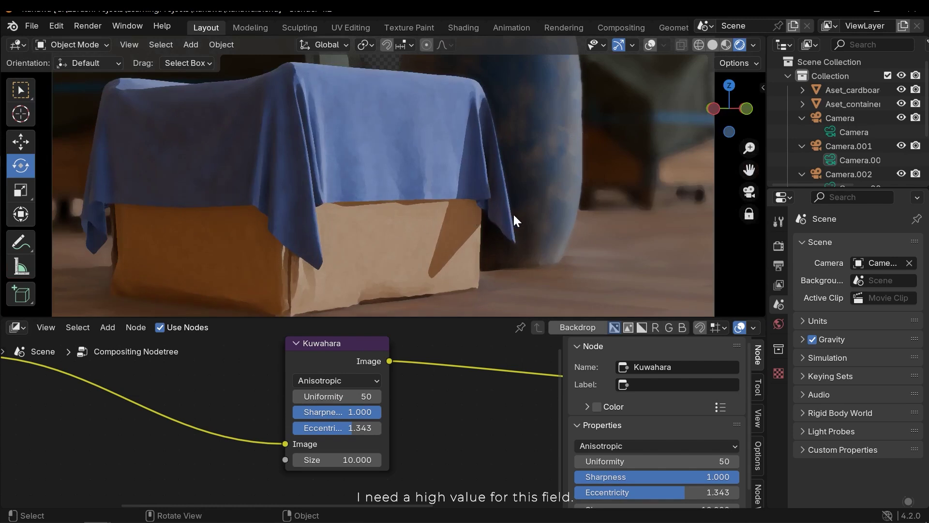